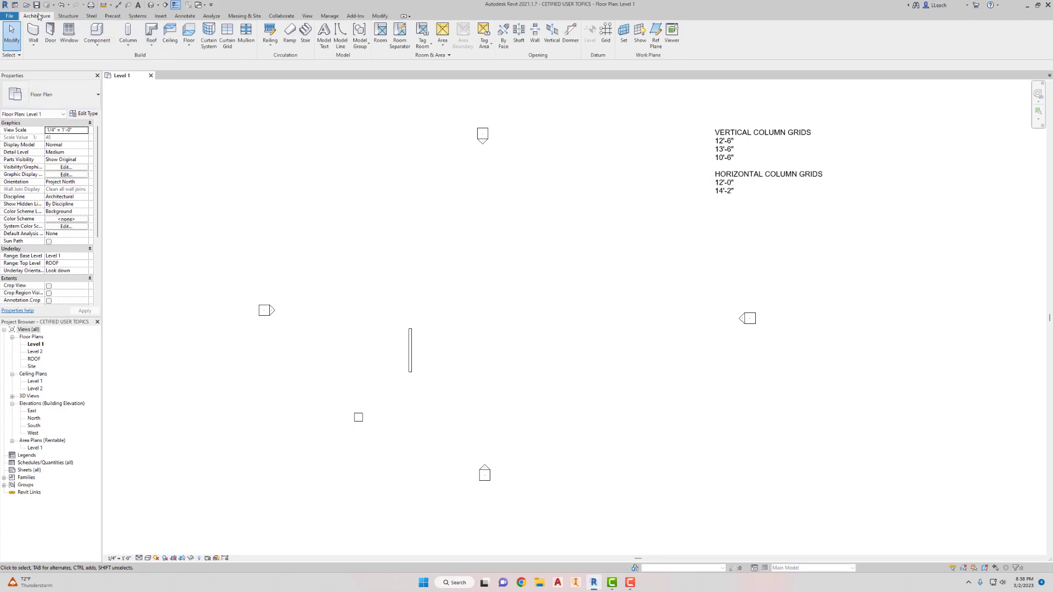
- Draw a vertical grid line centred on the existing square column, extending below it, and number it 1
click(607, 33)
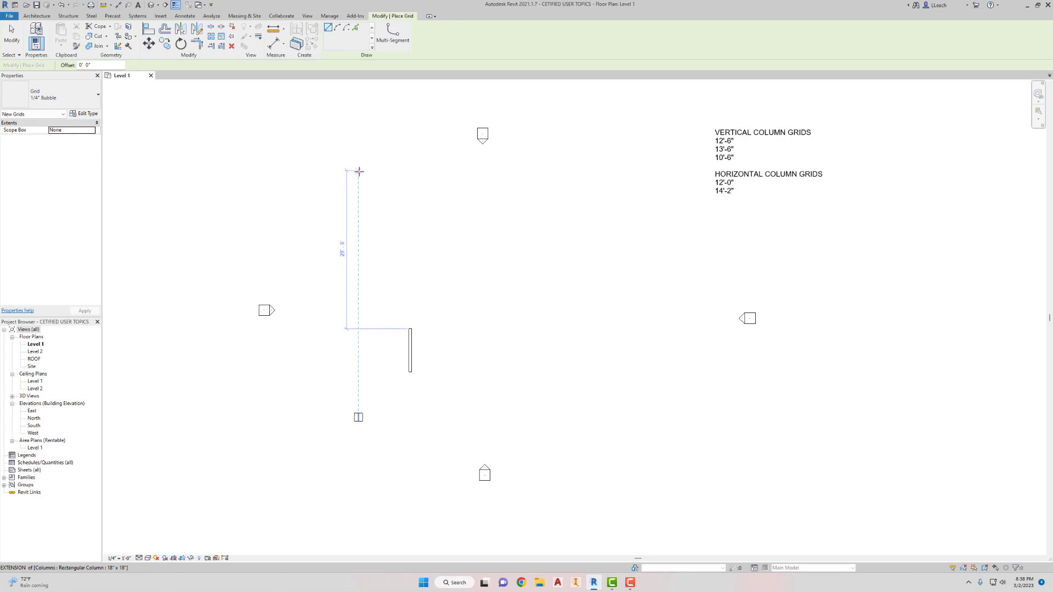
click(359, 172)
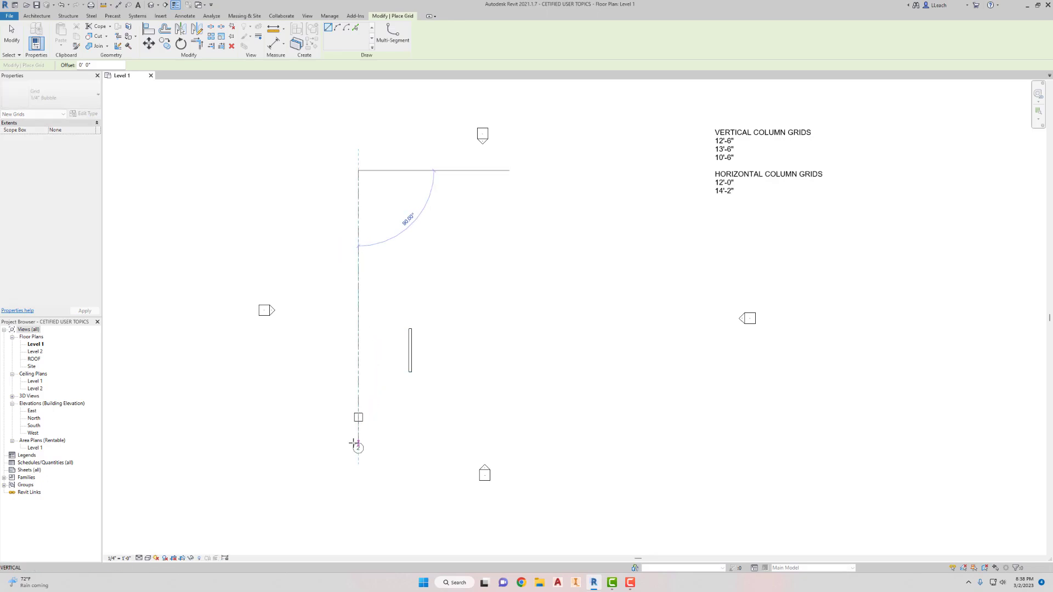
click(356, 442)
click(359, 448)
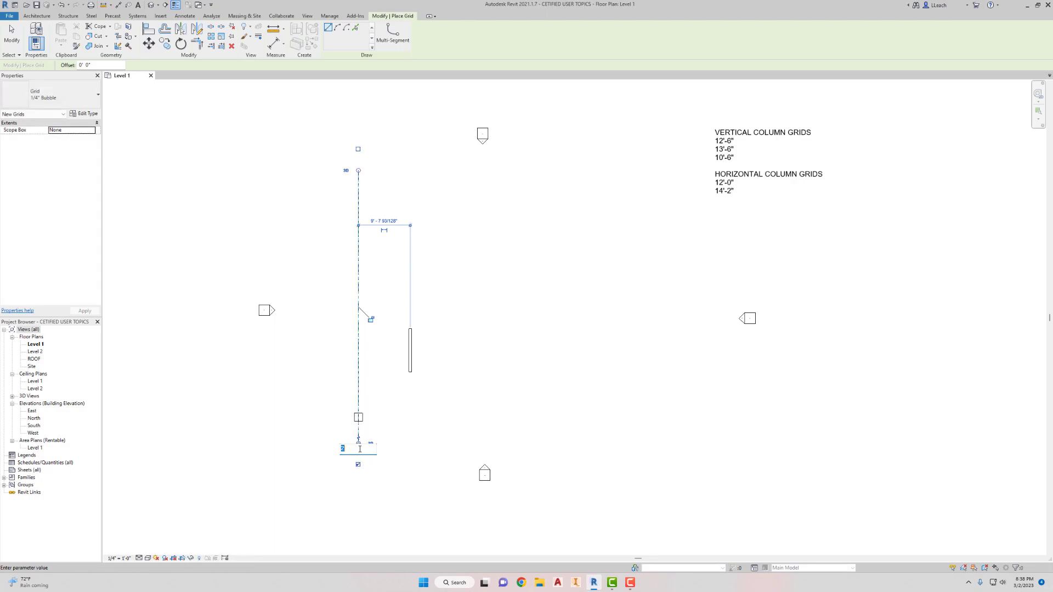
text(1)
key(Return)
- Create the second vertical grid line by picking grid 1 with an offset of 12'-6" towards the wall
drag(110, 65, 65, 64)
text(12)
click(356, 27)
click(359, 288)
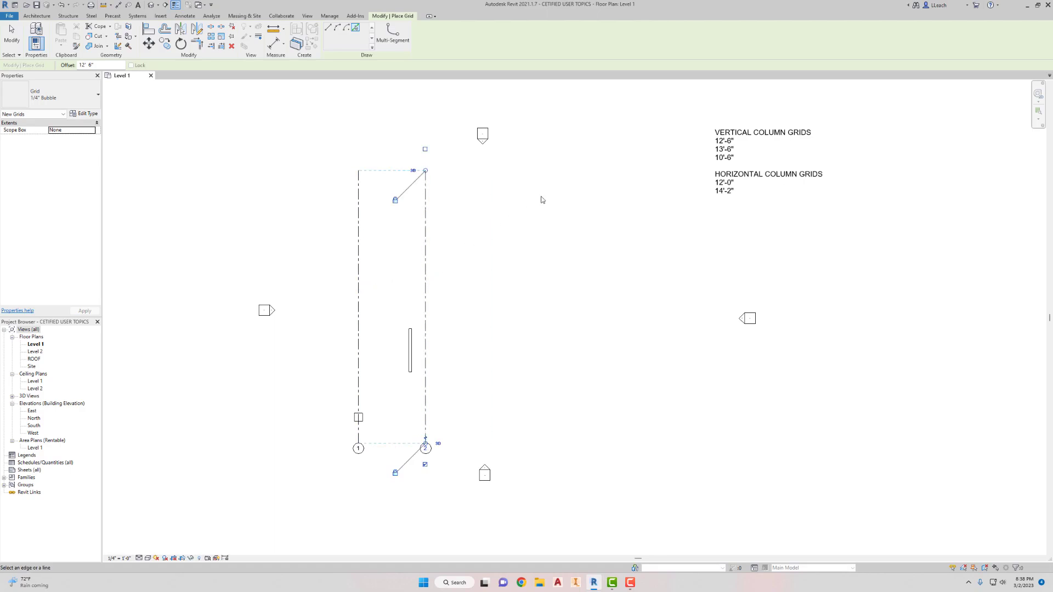
- Add the third vertical grid line at an offset of 13'-6" from grid 2, on the side away from grid 1
double_click(80, 65)
key(BackSpace)
text(13 6)
click(426, 240)
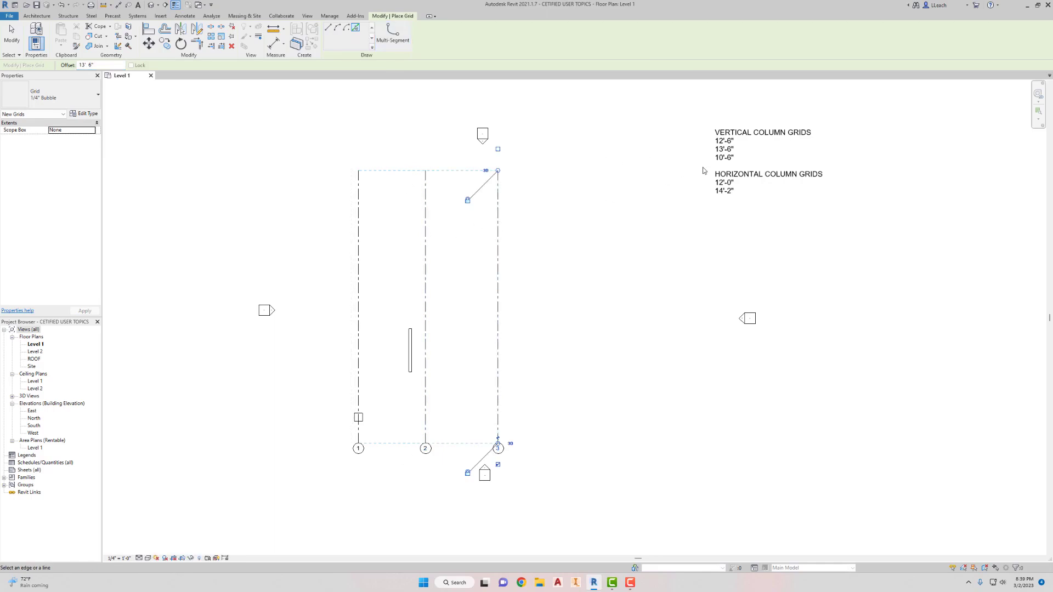
- Add the fourth vertical grid line at an offset of 10'-6" from grid 3, on the side away from grid 2
drag(104, 64, 73, 64)
text(1)
click(501, 230)
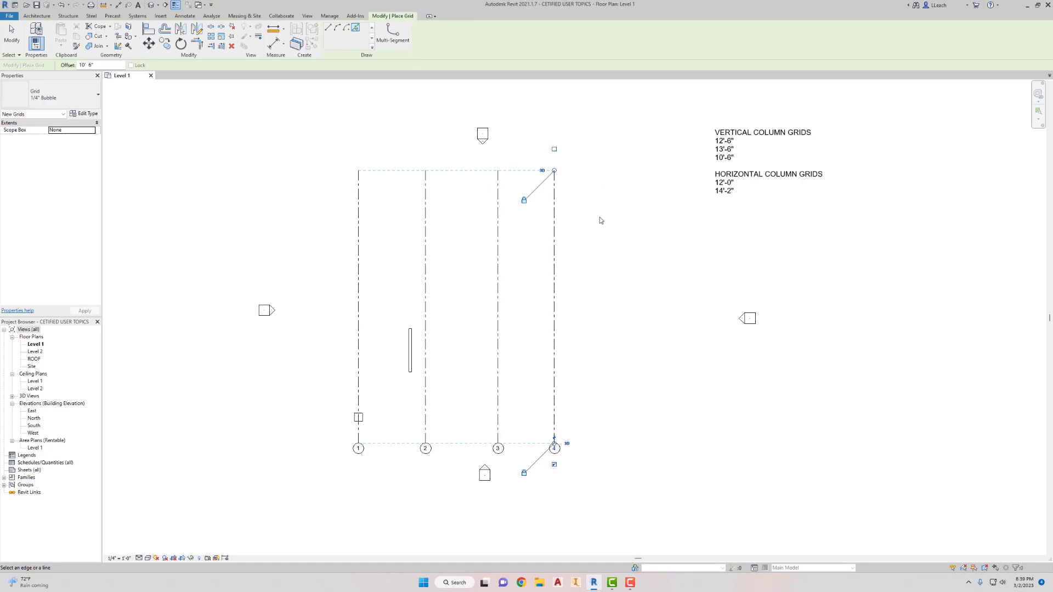
click(604, 198)
- With the offset reset to 0, draw a horizontal grid line through the column's centre across all vertical grids and label it A
click(37, 15)
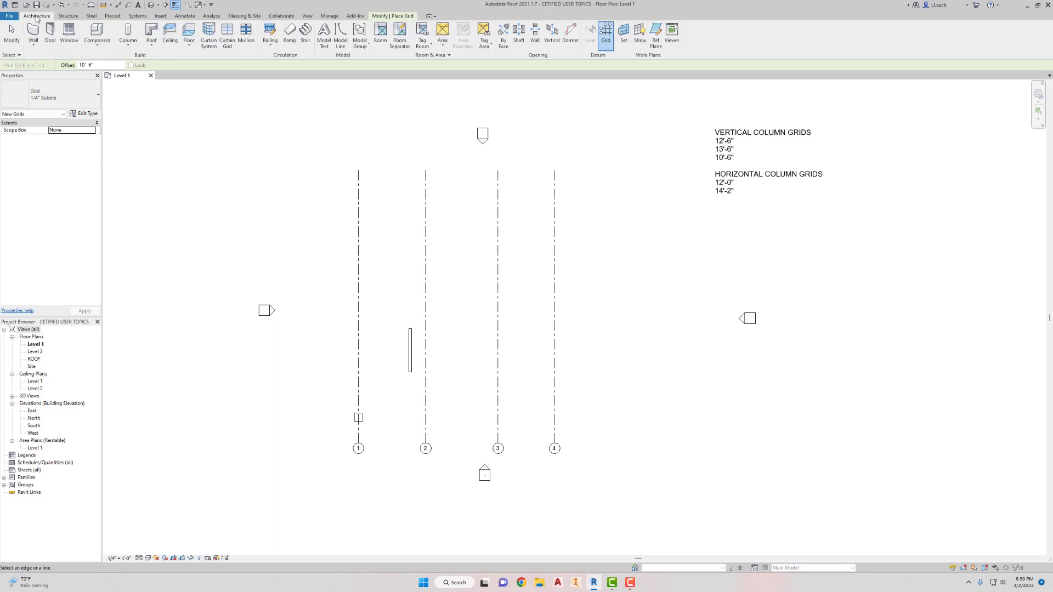
click(607, 39)
drag(104, 65, 64, 65)
text(0)
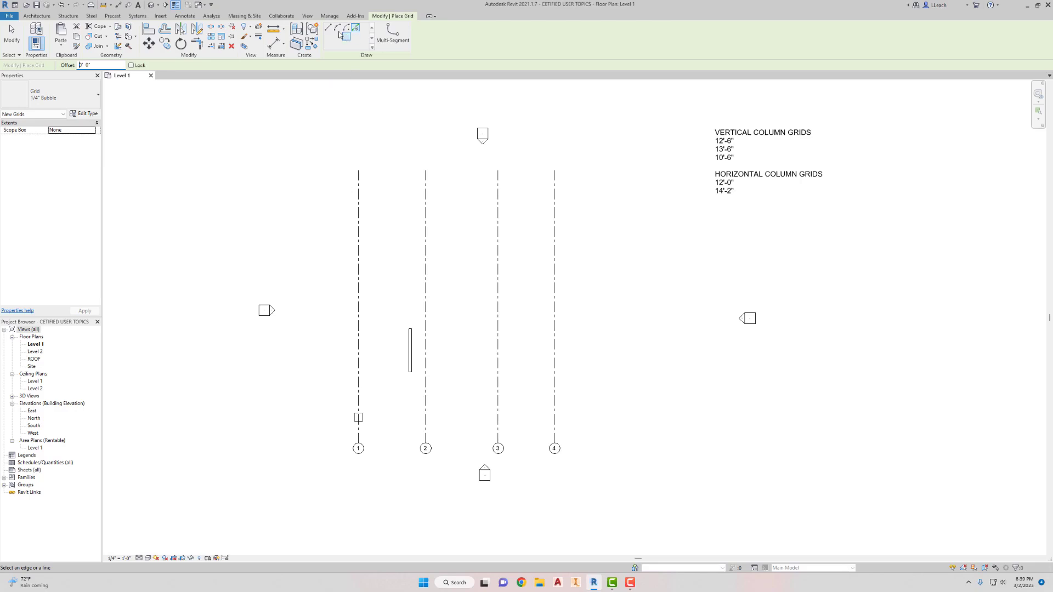
click(330, 29)
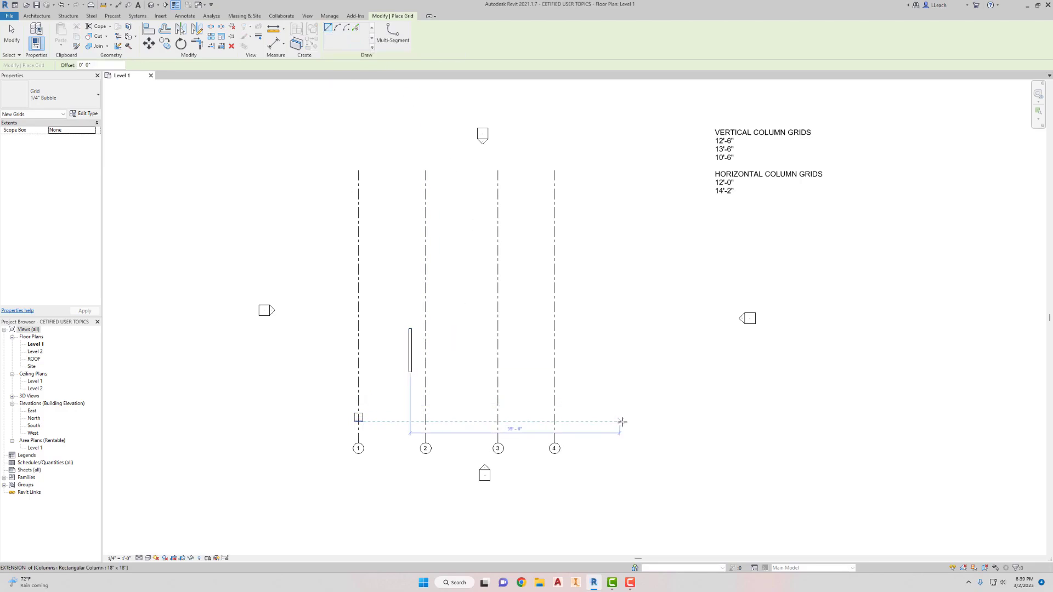
click(641, 417)
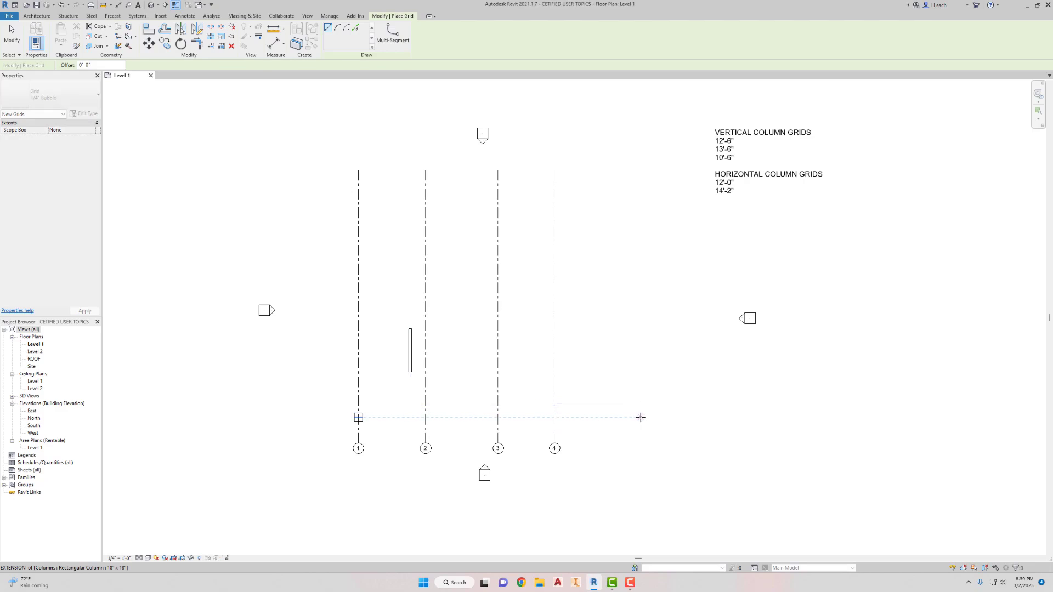
click(330, 417)
click(324, 417)
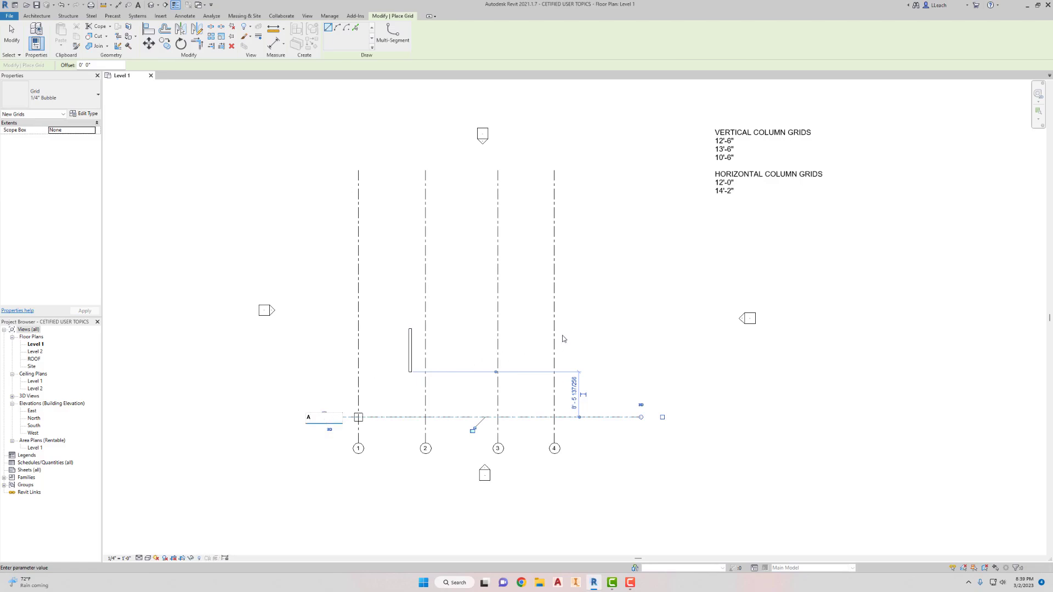
key(Return)
- Create the second horizontal grid line by picking grid A with an offset of 12'-0" above it
click(97, 65)
text(12)
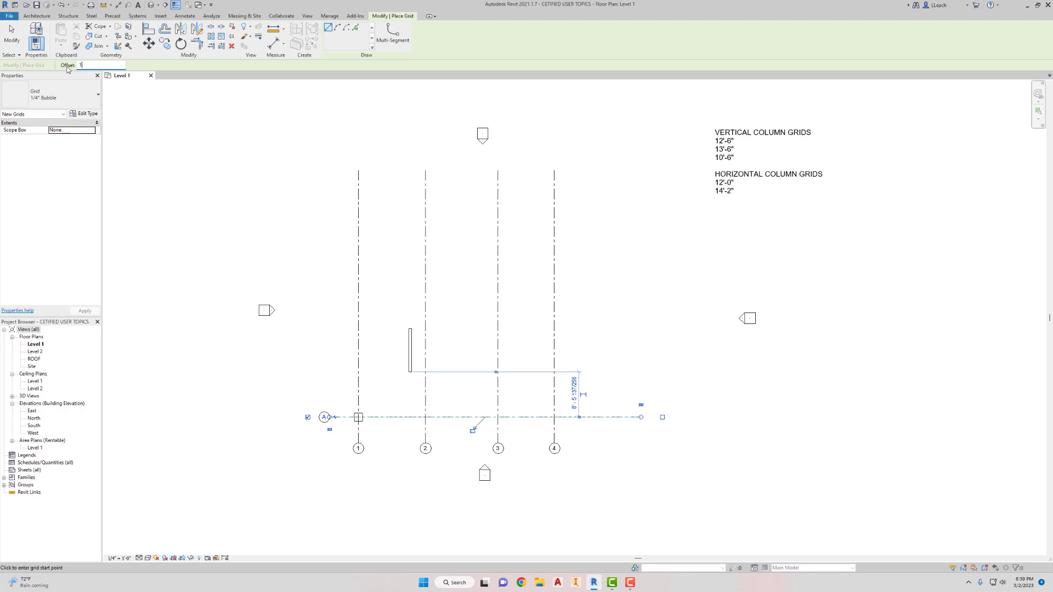
click(356, 28)
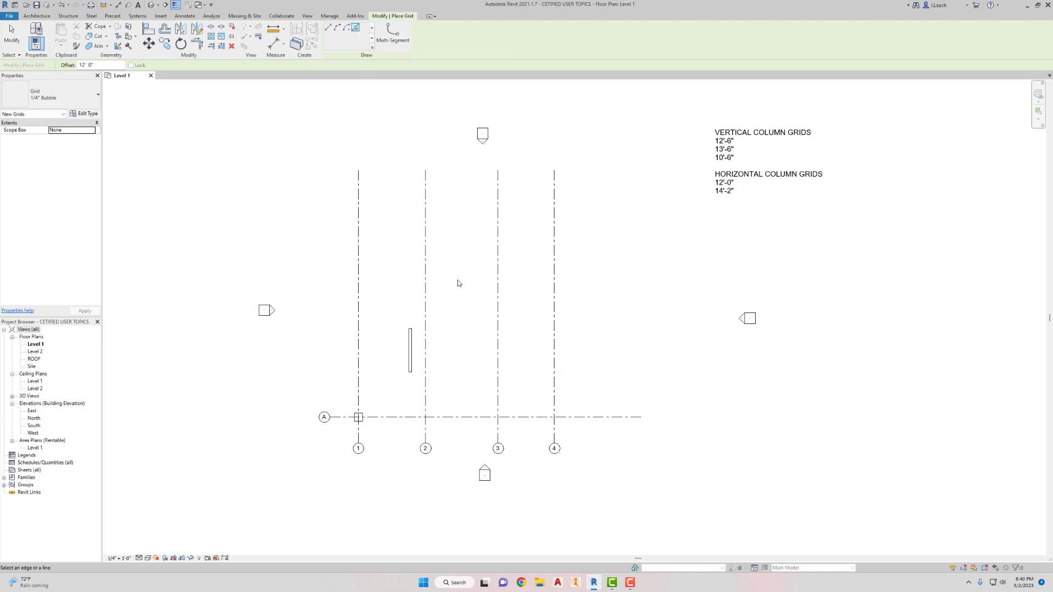
click(404, 419)
- Add the third horizontal grid line at an offset of 14'-2" above grid B
drag(105, 64, 55, 66)
text(1)
text(4' 2)
key(Return)
click(459, 353)
- Offset an extra vertical grid line 14'-2" from grid 4 towards grid 2, and end the Grid command
click(330, 222)
click(553, 379)
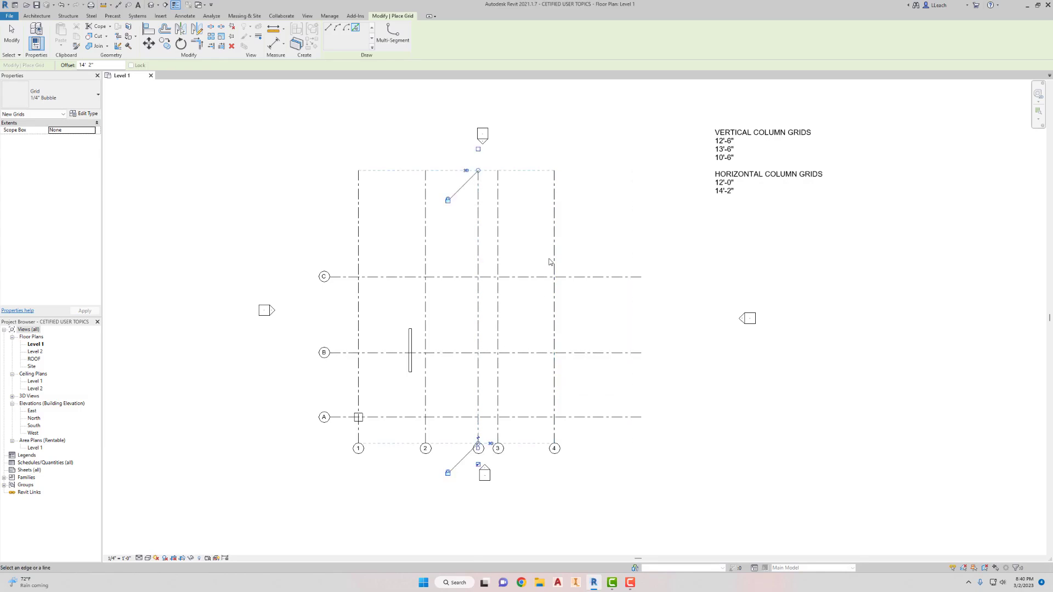
key(Escape)
key(Escape)
- Select grid 4 and move its temporary dimension's witness line from the wall's centre to the wall's outer face
click(552, 294)
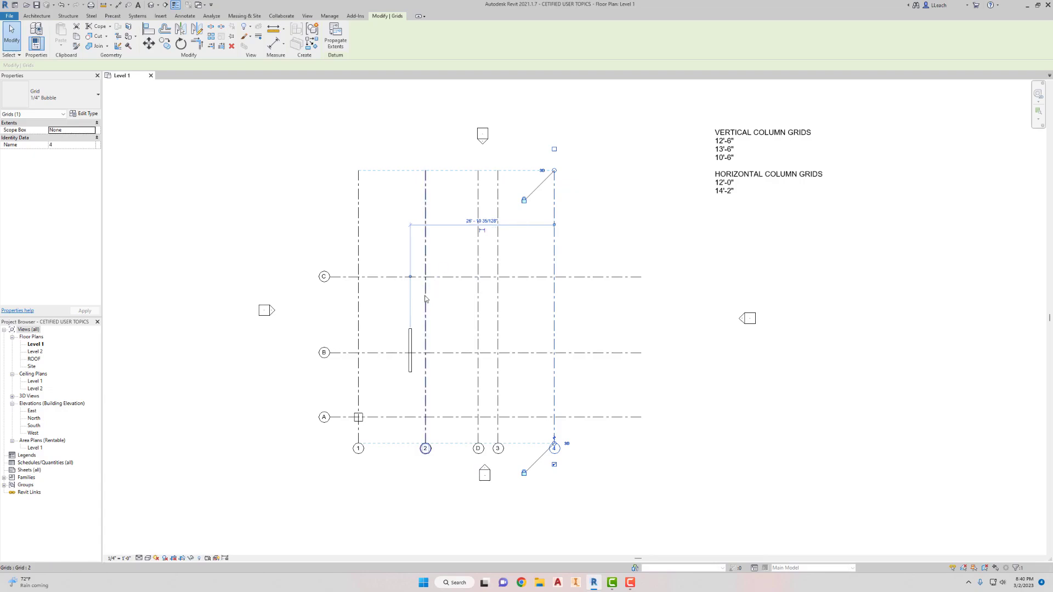
scroll(420, 280, up, 4)
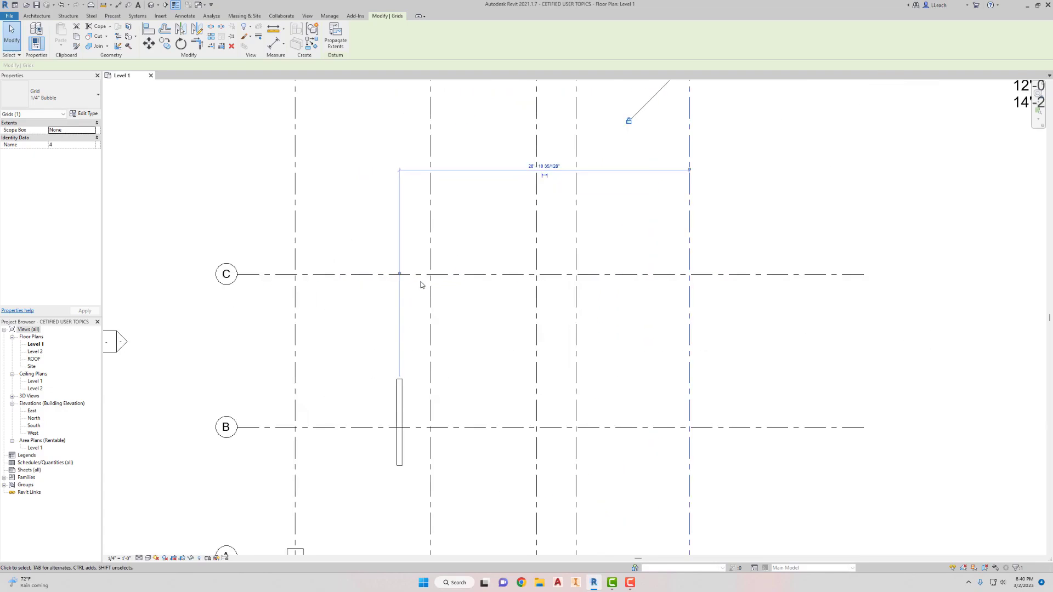
drag(405, 277, 402, 317)
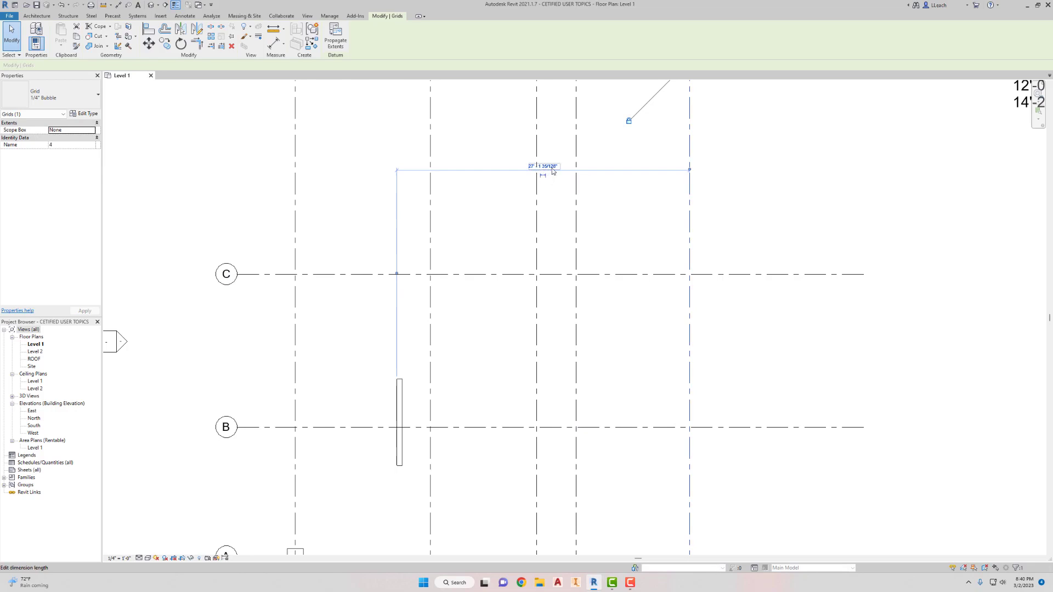
scroll(590, 215, up, 1)
scroll(590, 216, down, 2)
scroll(590, 218, down, 4)
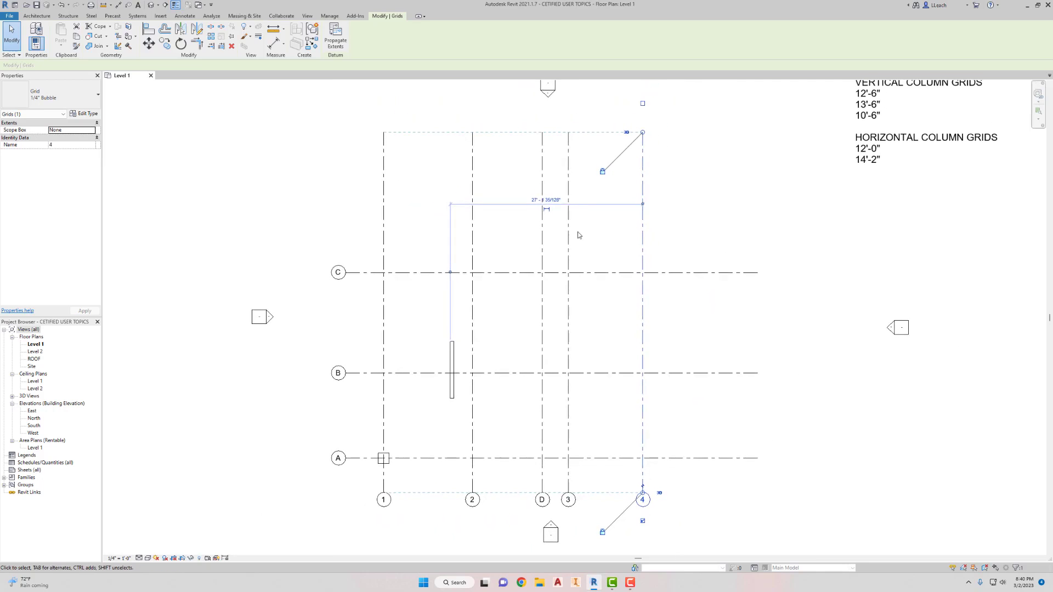
middle_drag(576, 245, 567, 256)
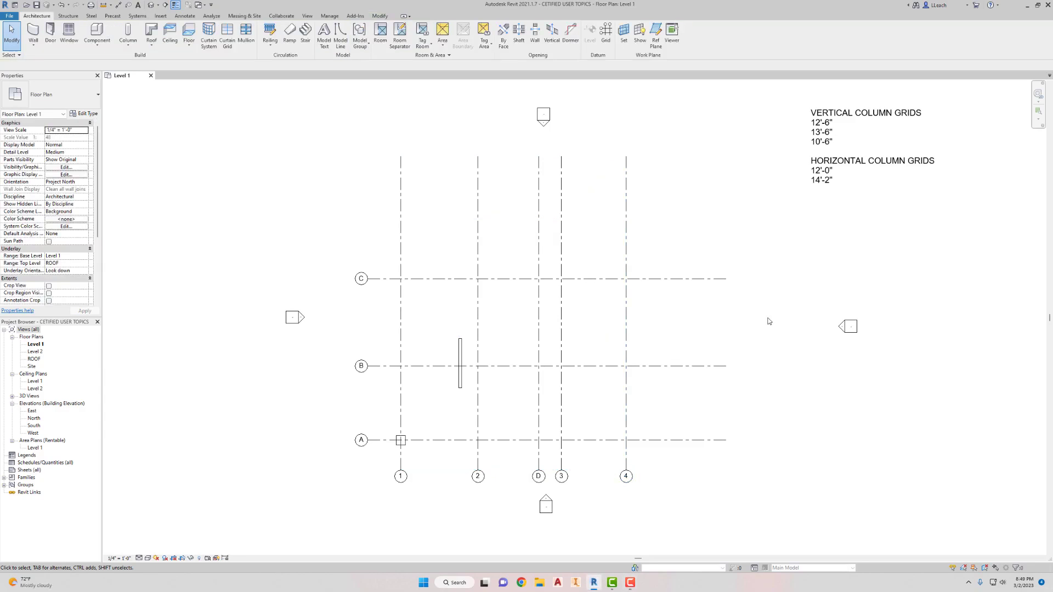
- Delete the stray vertical grid line D between grids 2 and 3
click(539, 332)
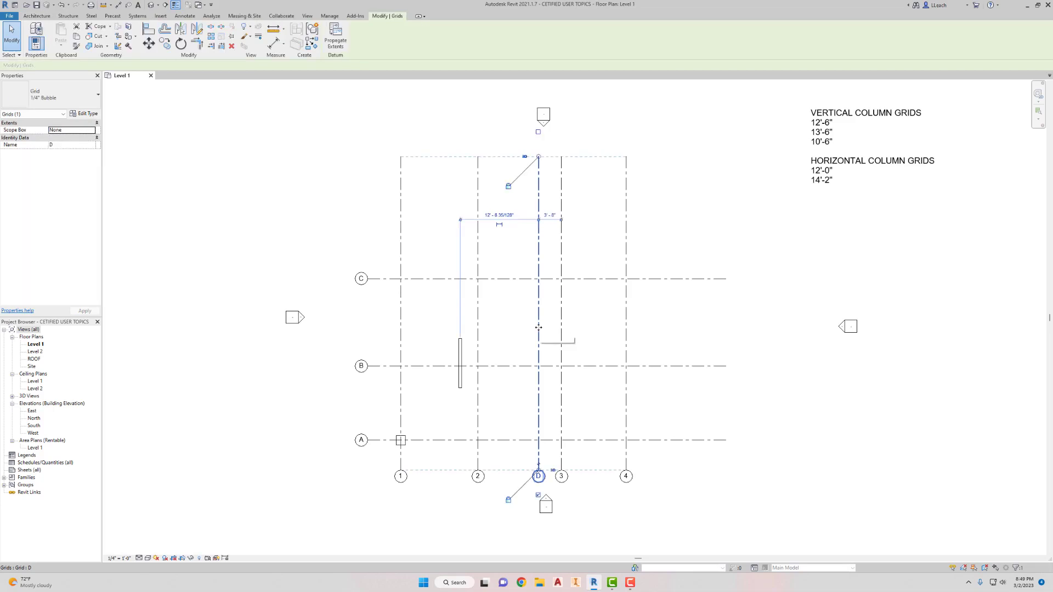
key(Delete)
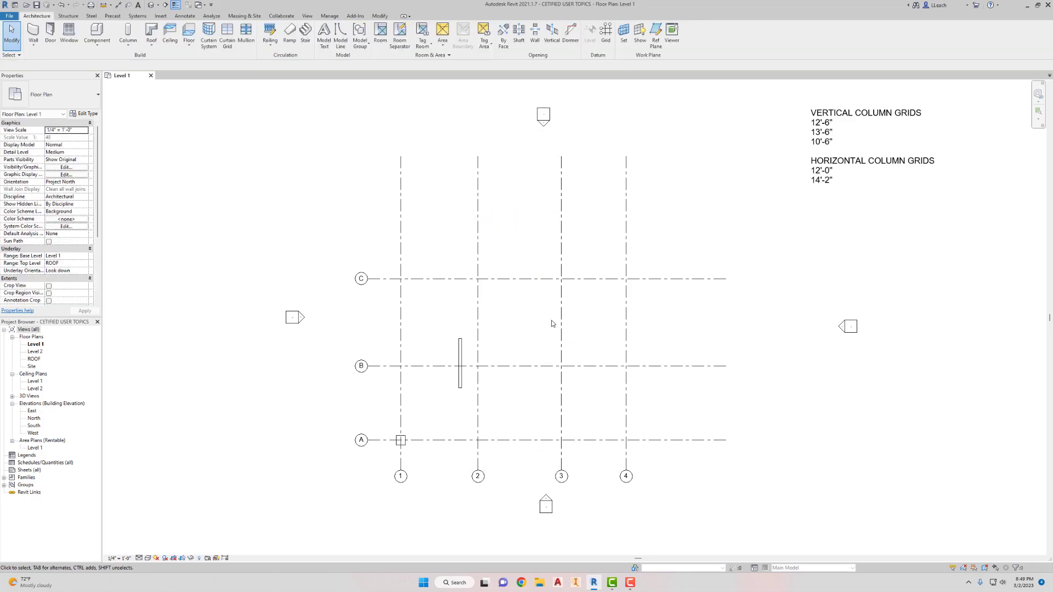